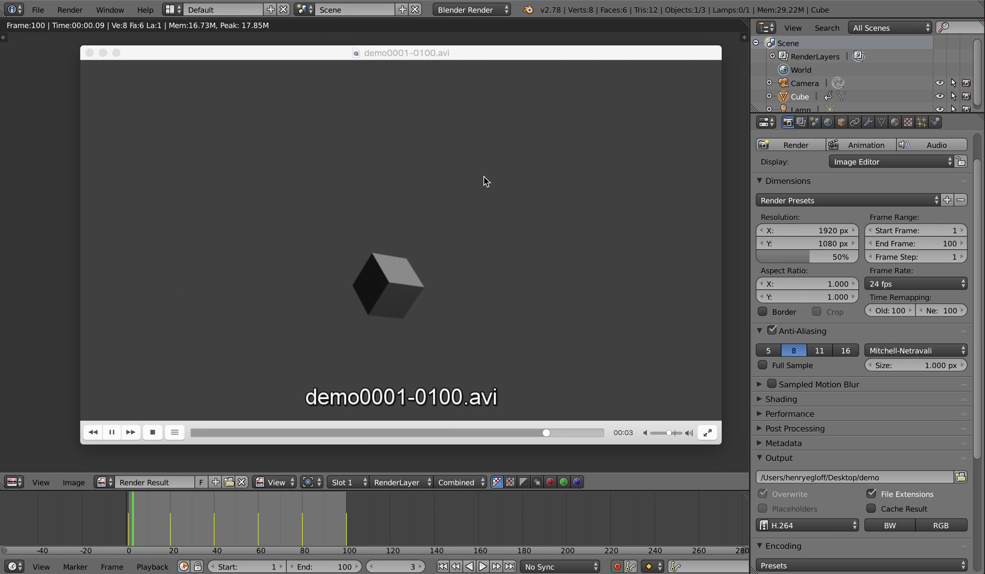
# Close the rendered demo video and start a new file with the default scene.
pyautogui.click(89, 53)
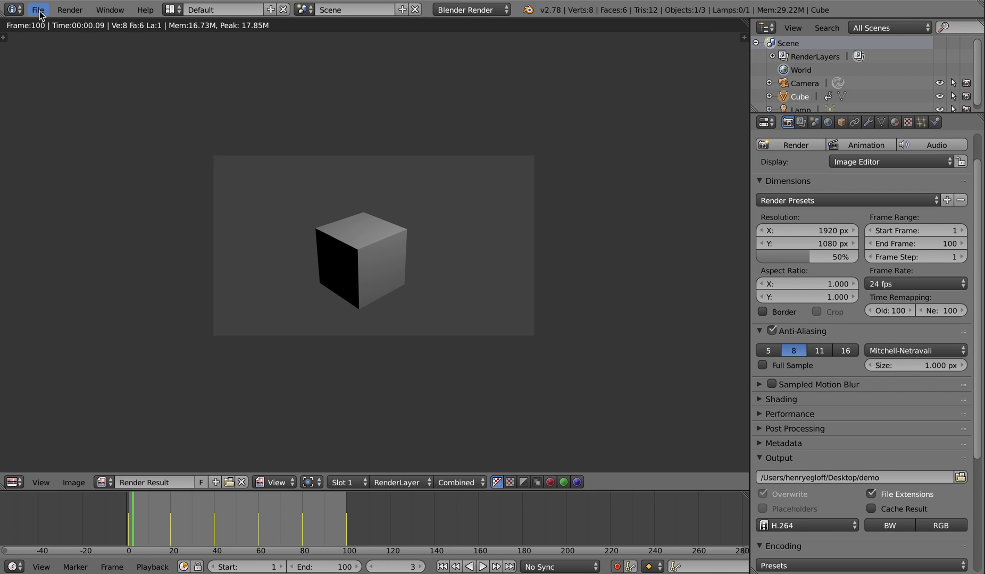
pyautogui.click(39, 10)
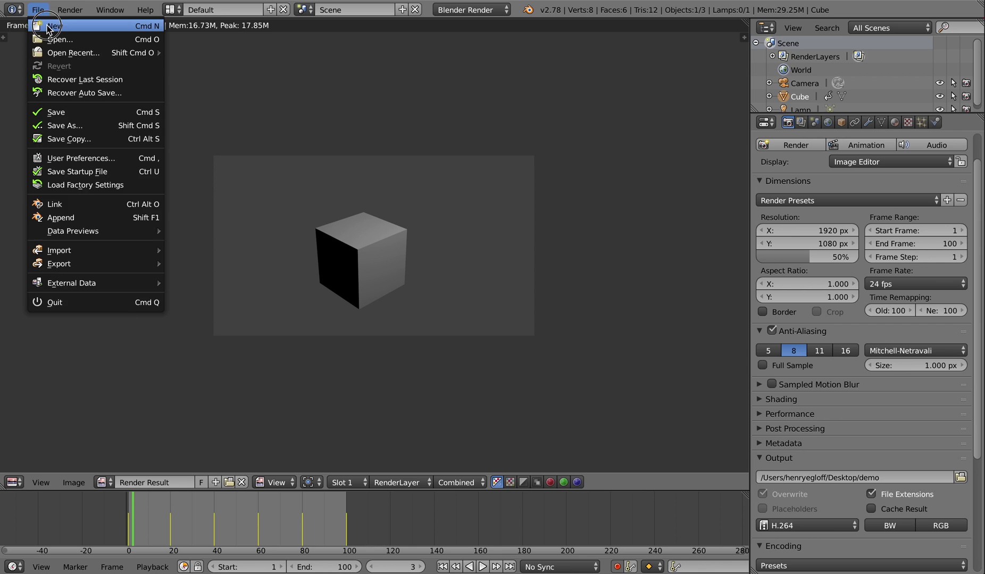
pyautogui.click(47, 25)
pyautogui.click(50, 35)
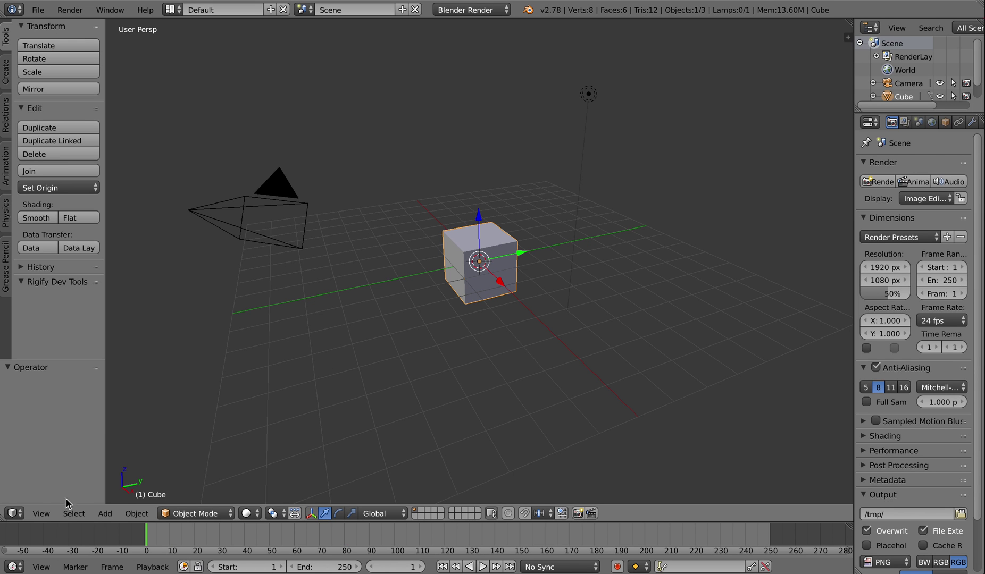
# Switch the viewport to the camera view, set the animation's end frame to 100 and make the timeline taller.
pyautogui.click(42, 514)
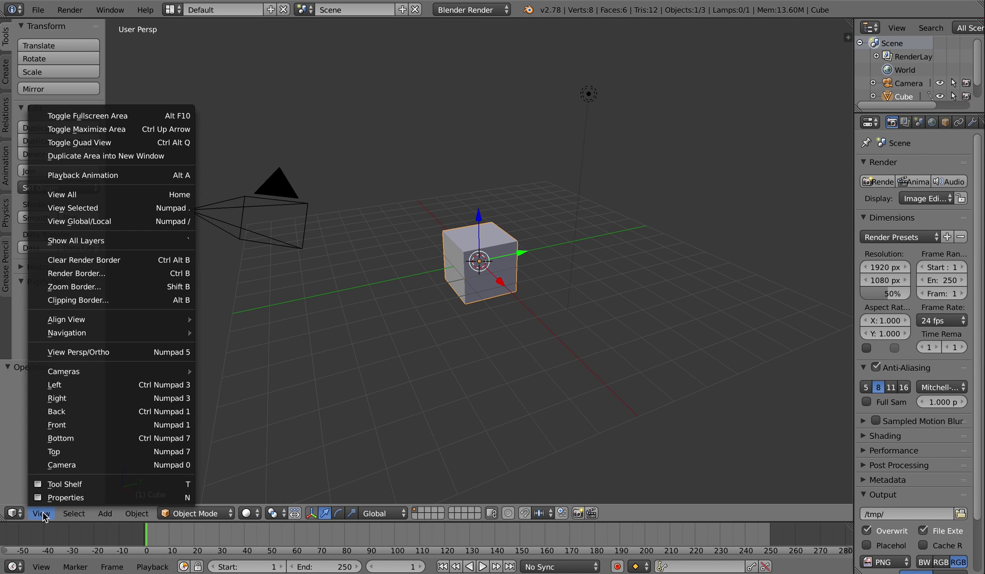
pyautogui.click(69, 467)
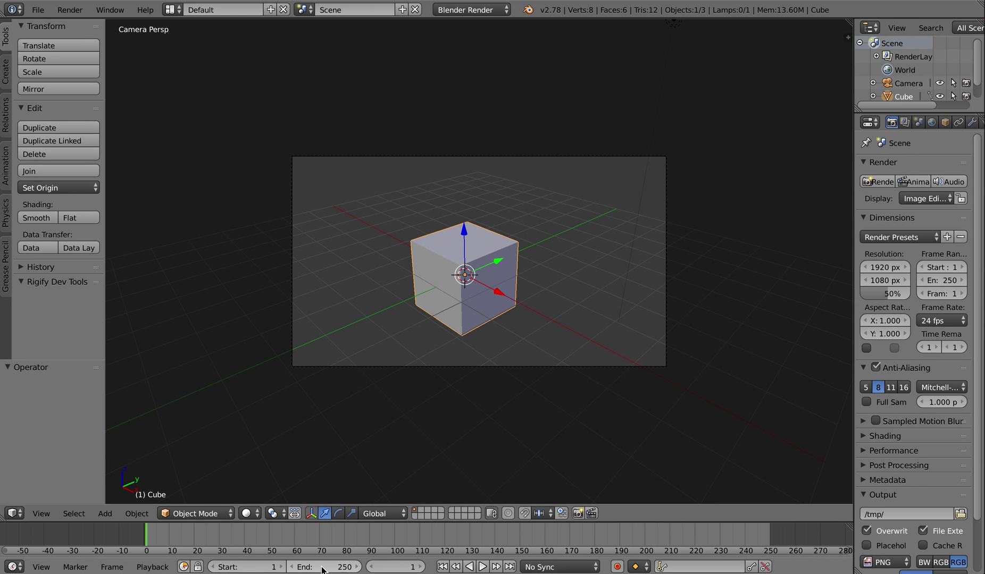
pyautogui.moveTo(324, 567); pyautogui.dragTo(248, 567)
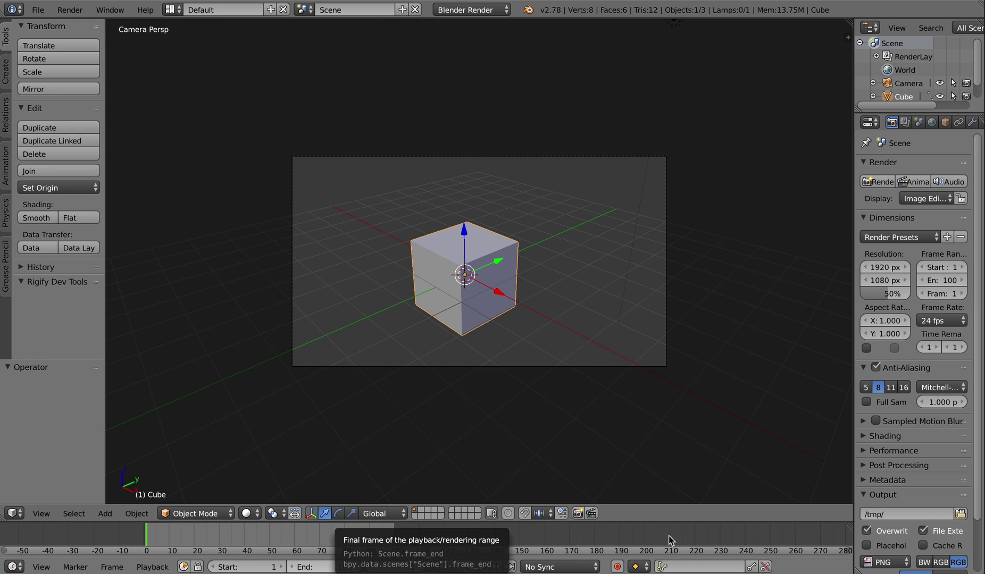
pyautogui.moveTo(688, 521); pyautogui.dragTo(690, 490)
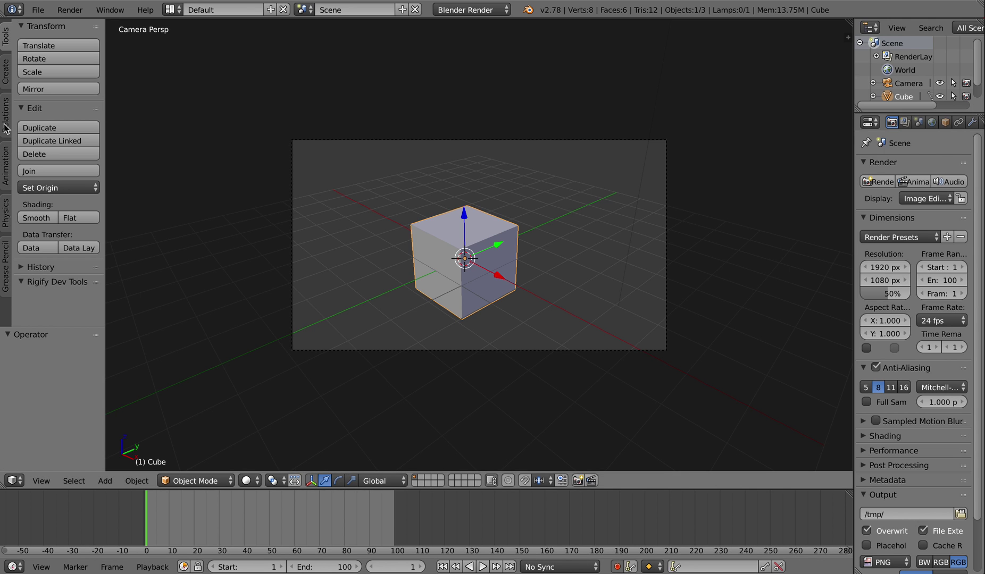
# Insert a LocRotScale keyframe for the cube at frame 1.
pyautogui.click(6, 166)
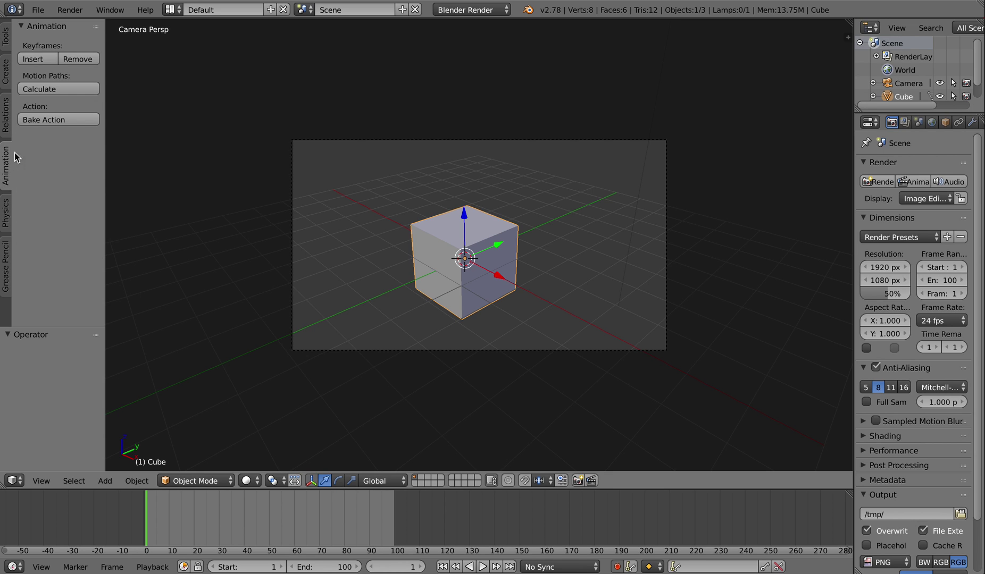
pyautogui.click(37, 60)
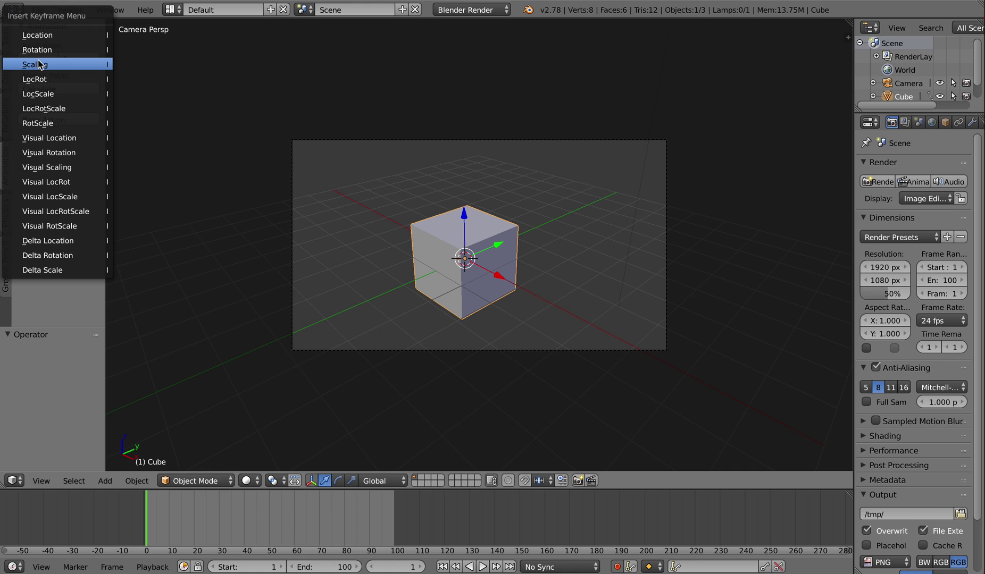
pyautogui.click(56, 109)
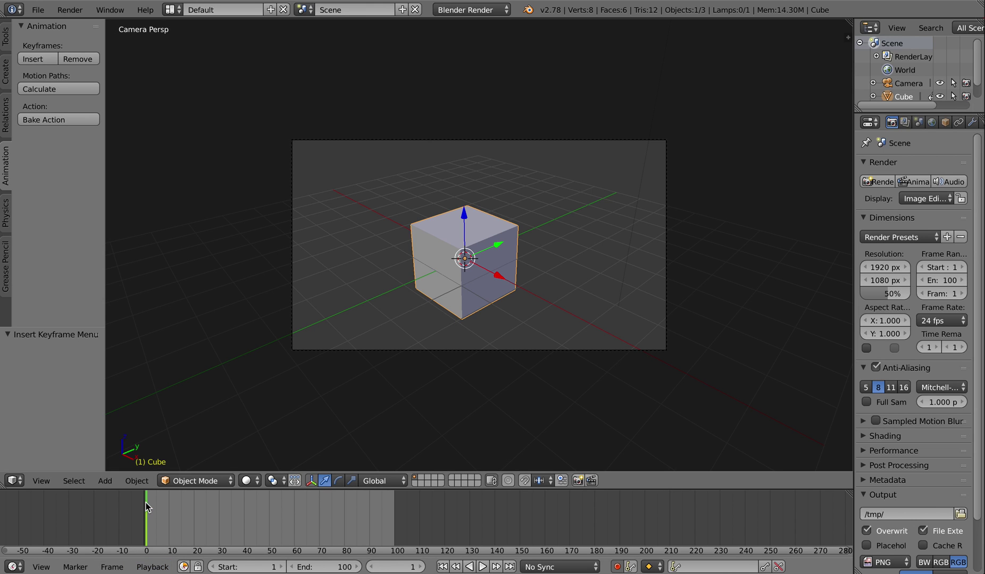
# Go to frame 100 and insert a LocRotScale keyframe for the cube there.
pyautogui.hotkey('alt', 'a')
pyautogui.moveTo(149, 508); pyautogui.dragTo(394, 514)
pyautogui.hotkey('alt', 'a')
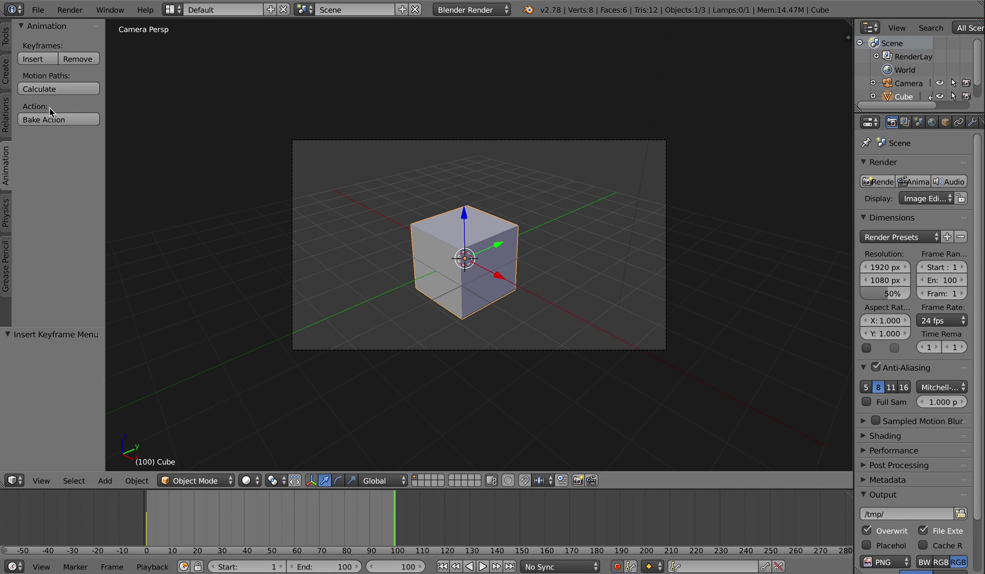
pyautogui.click(35, 61)
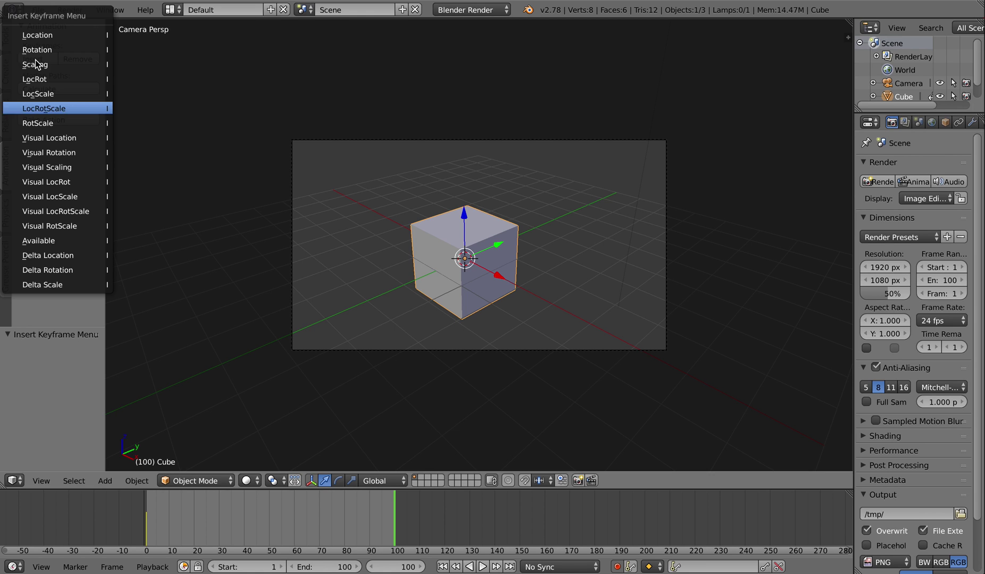
pyautogui.click(48, 109)
# Play the animation and scrub through the timeline to check the cube's movement between the two keyframes.
pyautogui.hotkey('shift', 'alt', 'a')
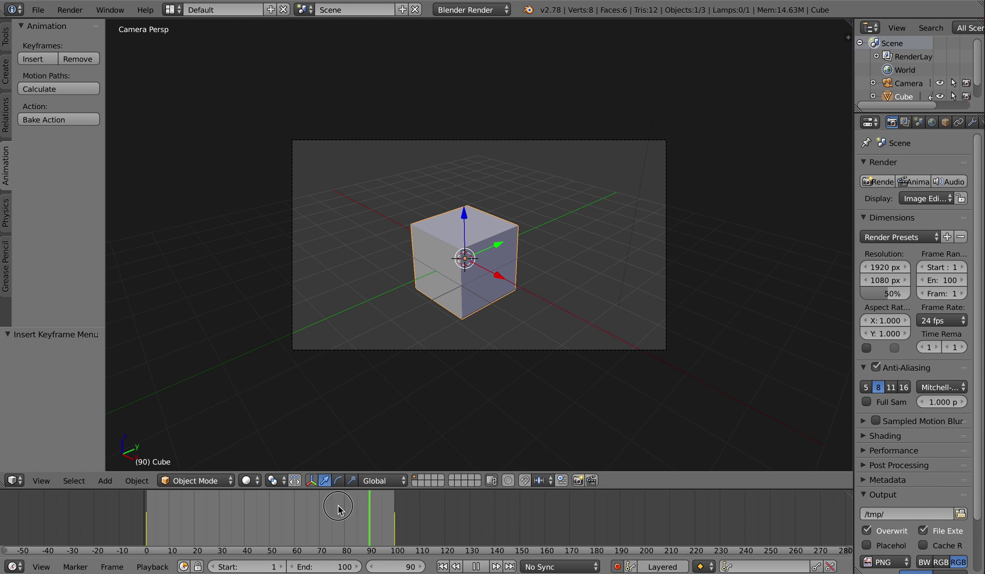
pyautogui.click(230, 506)
pyautogui.hotkey('alt', 'a')
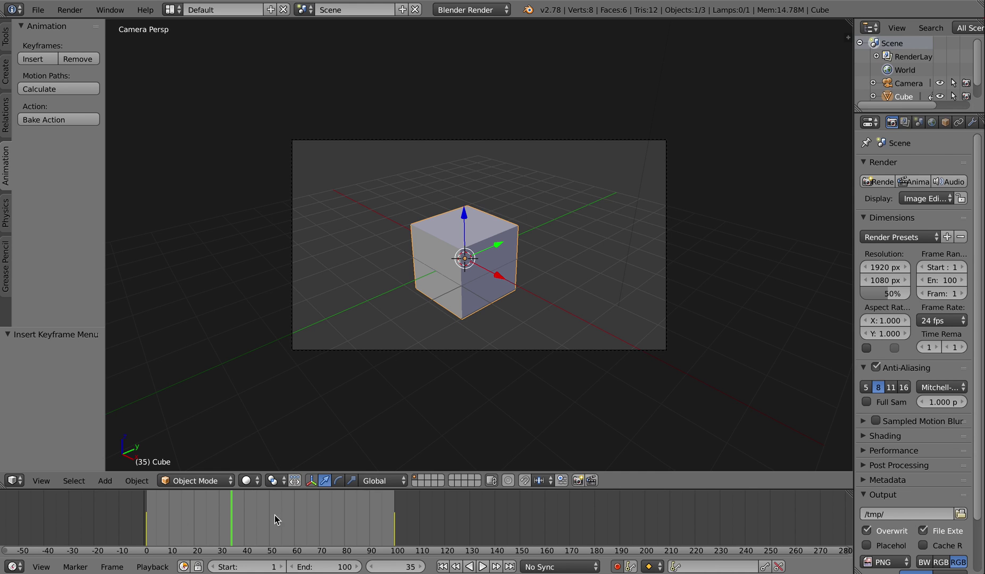
pyautogui.moveTo(232, 514); pyautogui.dragTo(196, 513)
pyautogui.hotkey('alt', 'a')
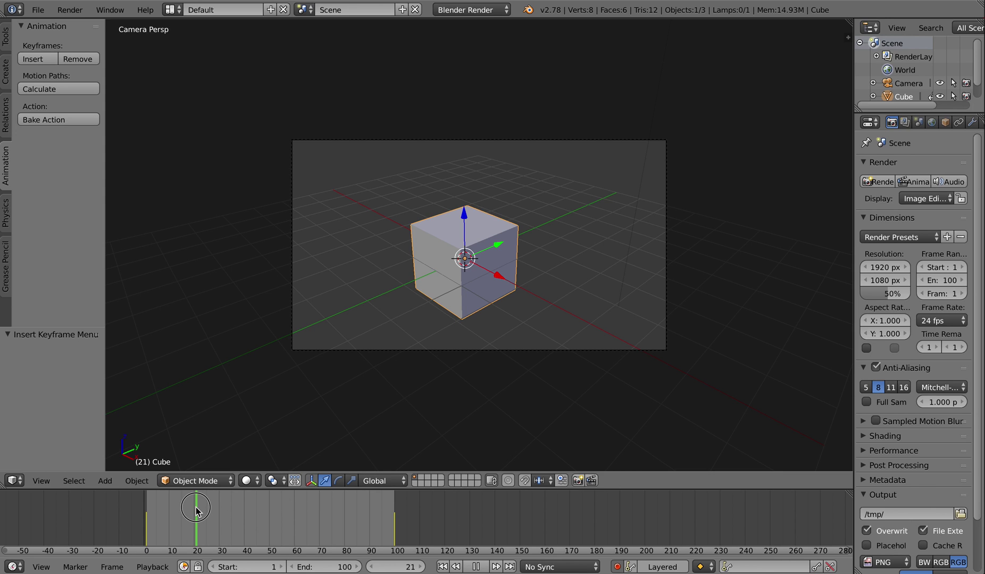
# Move the cube along the Y axis at frame 20 and about -6.74 along the X axis at frame 40.
pyautogui.moveTo(309, 515); pyautogui.dragTo(195, 512)
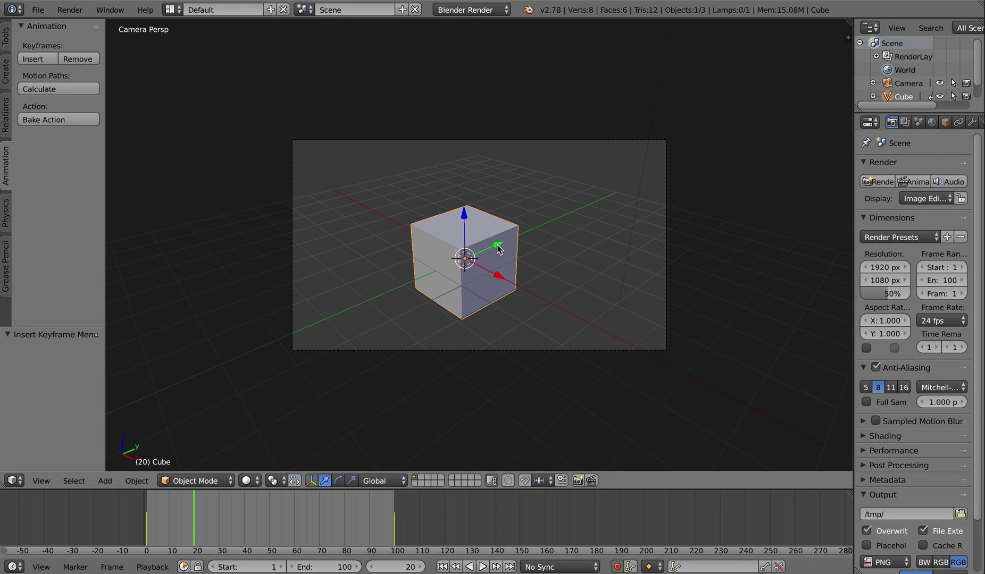
pyautogui.moveTo(499, 249); pyautogui.dragTo(641, 211)
pyautogui.moveTo(198, 508); pyautogui.dragTo(244, 510)
pyautogui.moveTo(627, 223); pyautogui.dragTo(500, 207)
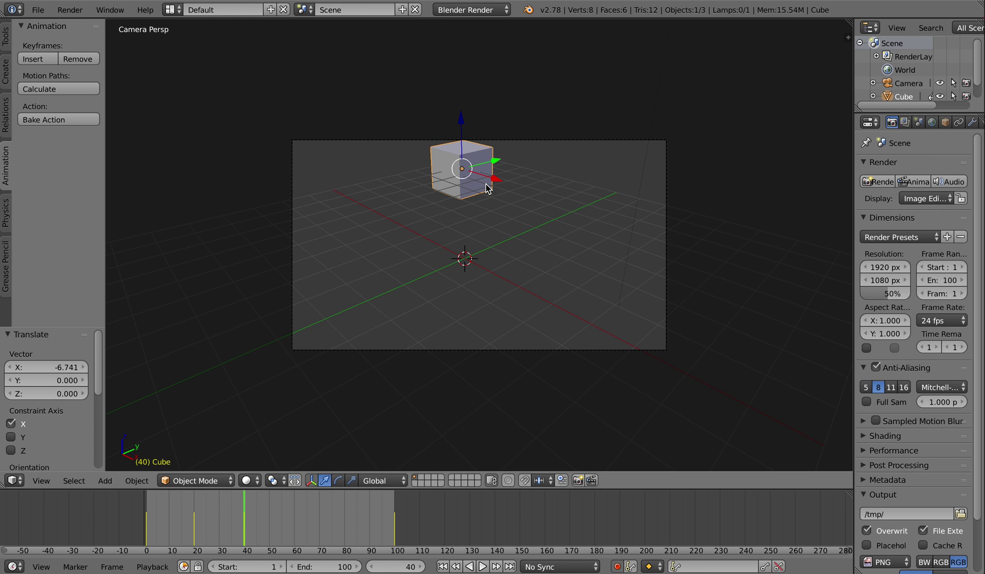
# Scale the cube by about 0.19 and rotate it about -57° at frame 40.
pyautogui.press('s')
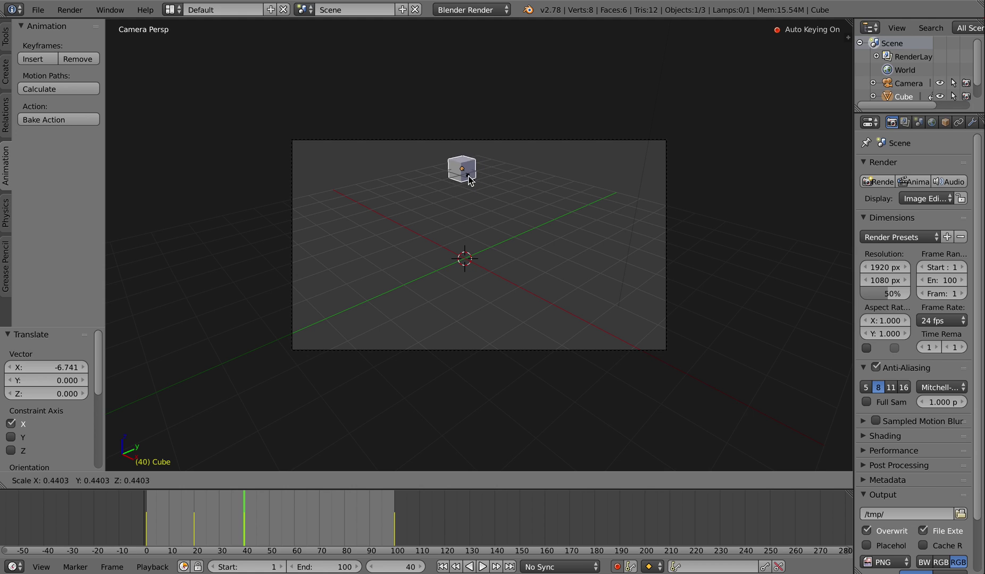
pyautogui.click(466, 176)
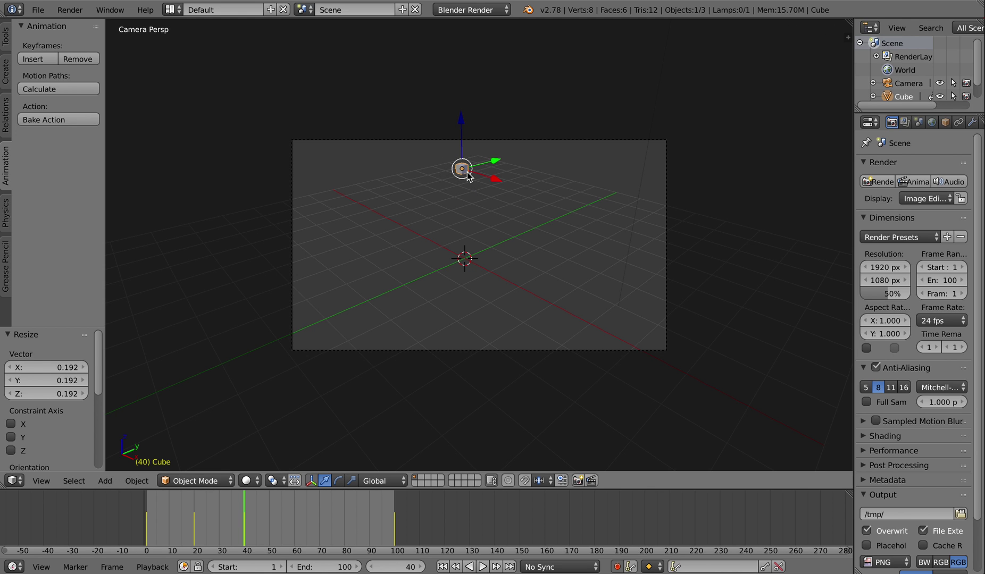
pyautogui.press('r')
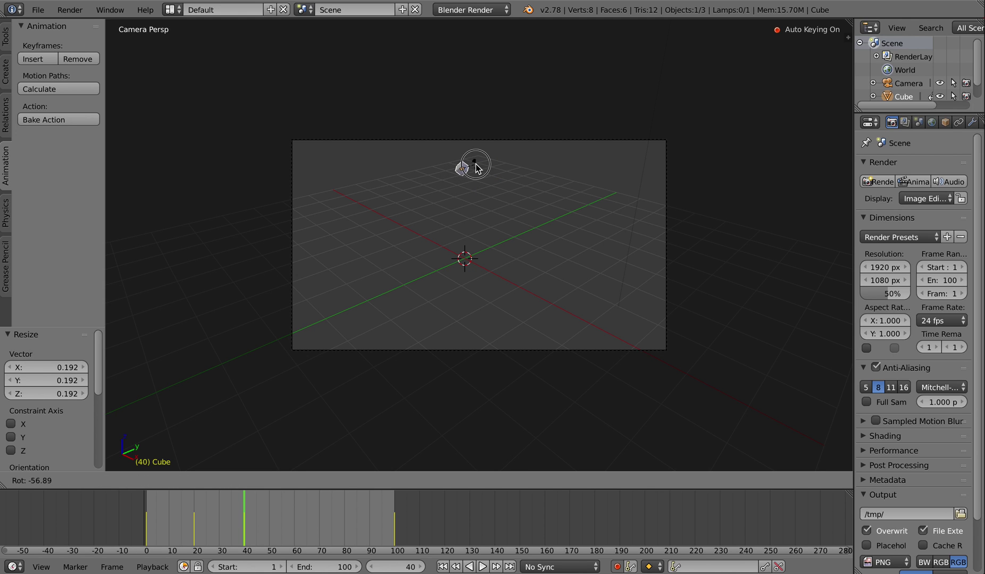
pyautogui.click(477, 169)
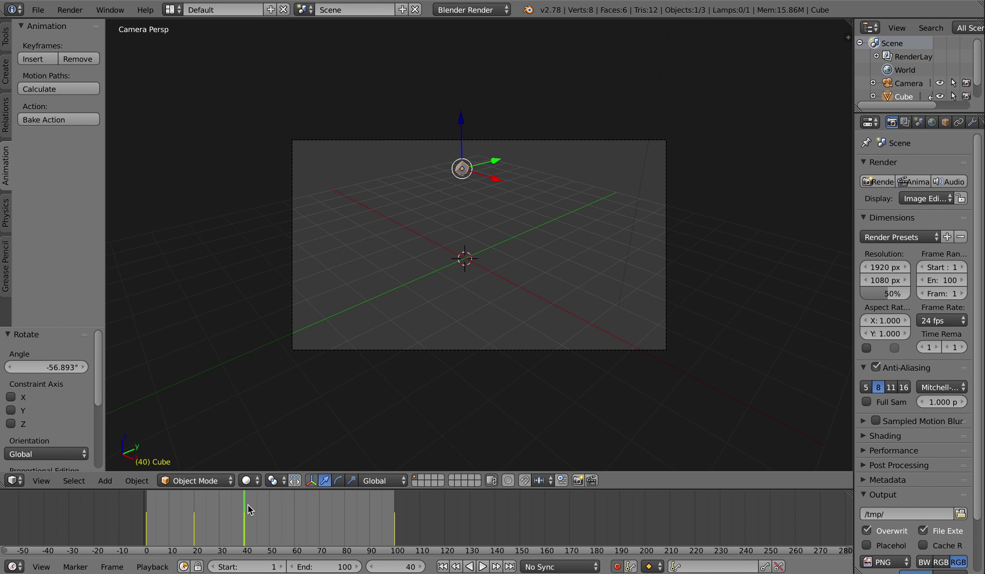
# Pose the cube at frame 61: move it about -4.64 along Y, scale it by about 3.09 and rotate it about 95°.
pyautogui.moveTo(244, 510); pyautogui.dragTo(299, 516)
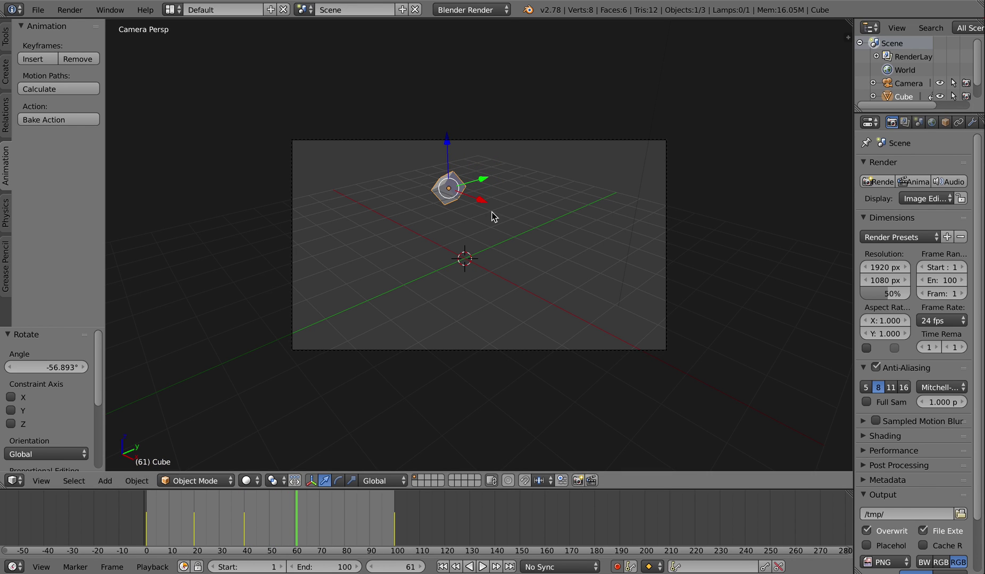
pyautogui.moveTo(485, 182); pyautogui.dragTo(389, 234)
pyautogui.press('s')
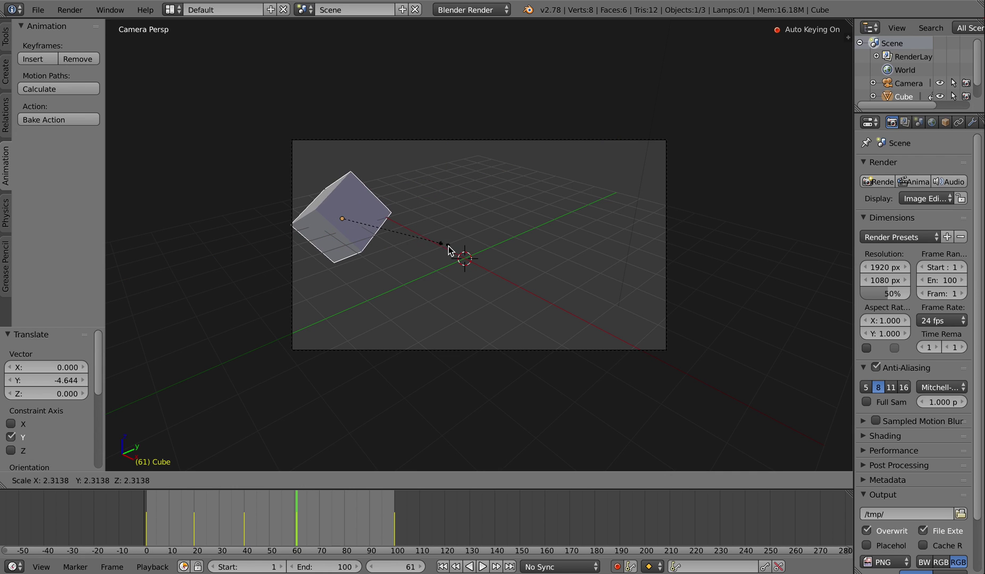
pyautogui.click(478, 271)
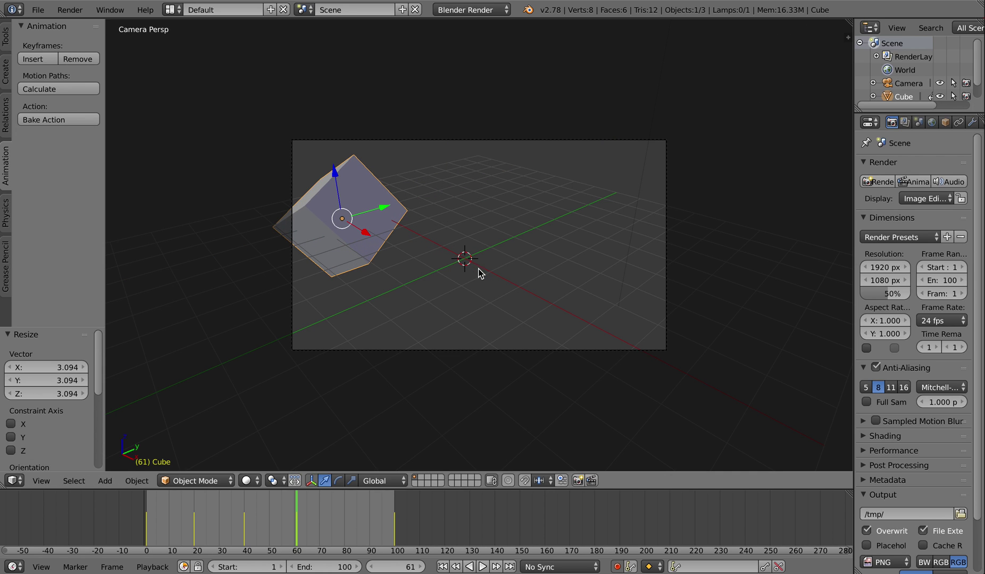
pyautogui.press('r')
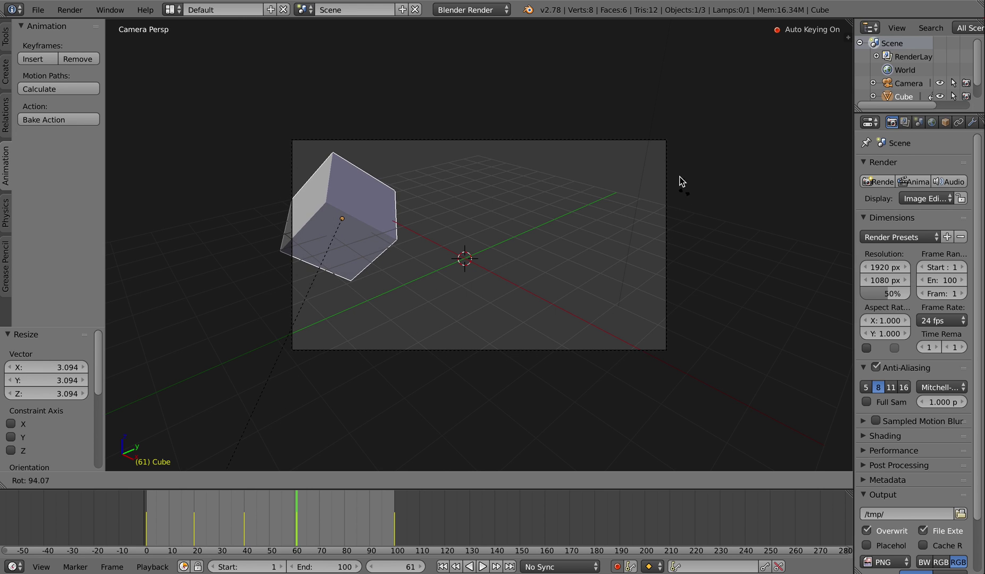
pyautogui.click(679, 183)
# Scale the cube by about 0.55 and rotate it about -62° at frame 80, and advance to frame 97.
pyautogui.moveTo(299, 508); pyautogui.dragTo(344, 509)
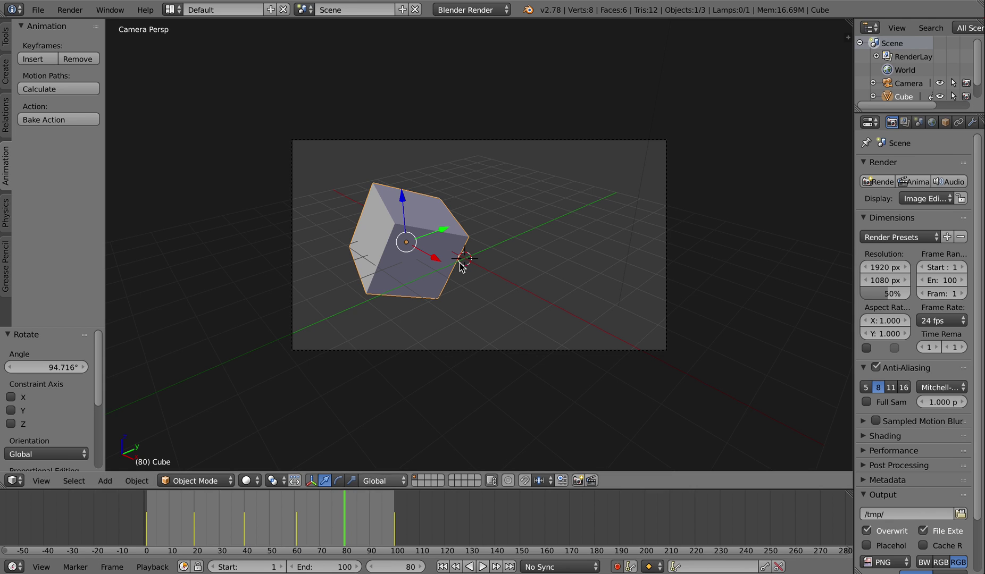
pyautogui.press('s')
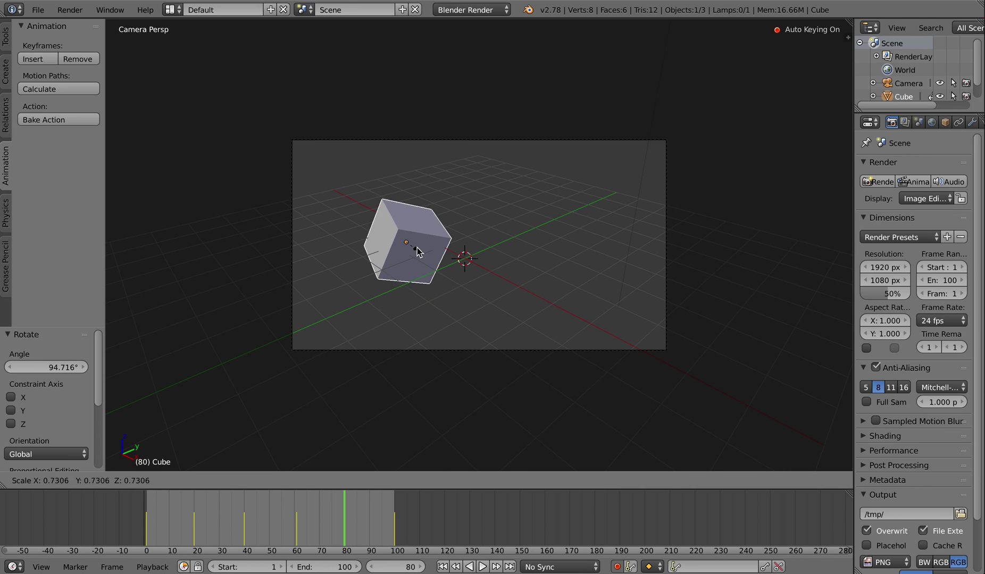
pyautogui.click(416, 246)
pyautogui.press('r')
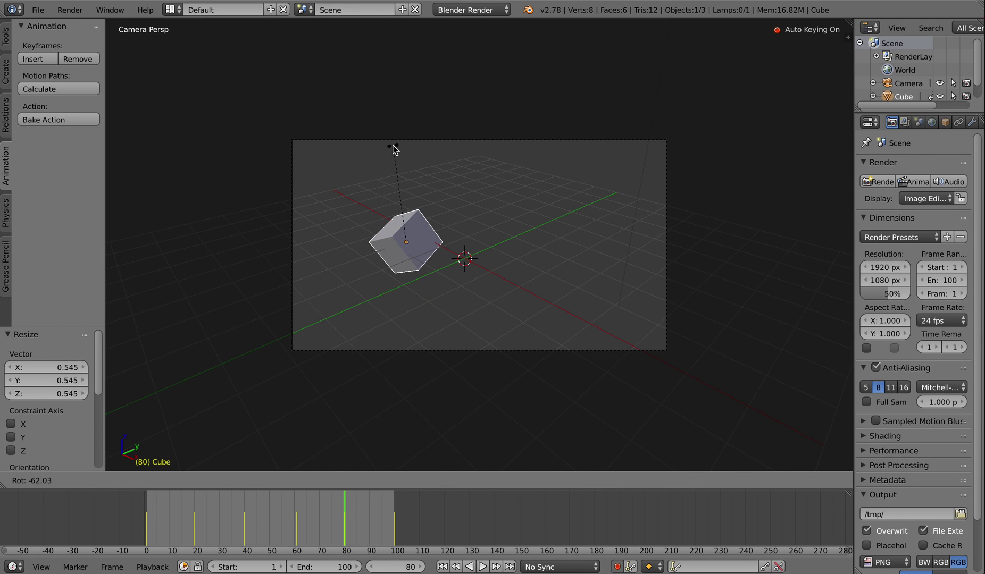
pyautogui.click(394, 151)
pyautogui.moveTo(346, 503); pyautogui.dragTo(387, 509)
# Widen the render properties area and set the render output to a file named demo2 on the Desktop.
pyautogui.moveTo(852, 381); pyautogui.dragTo(778, 380)
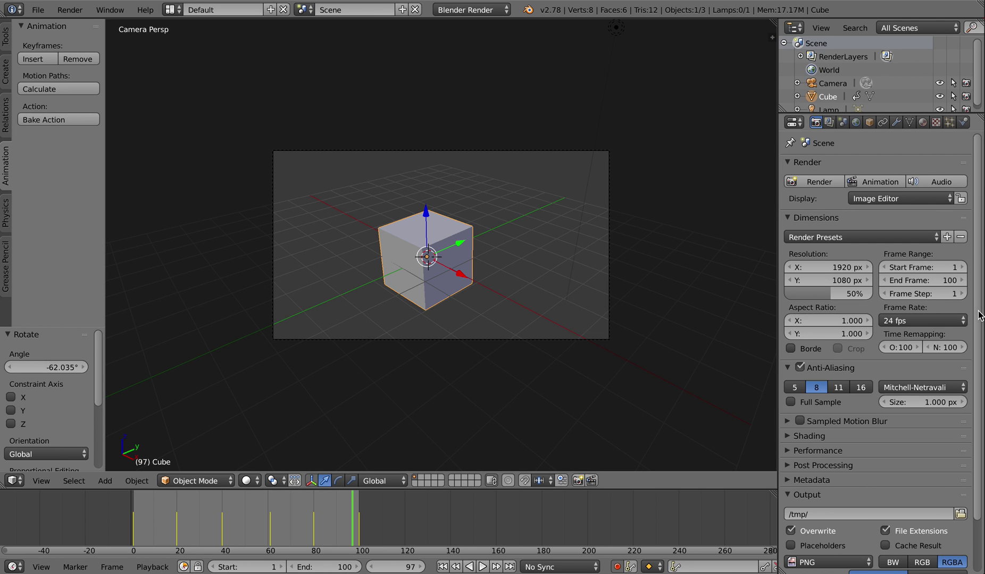
pyautogui.moveTo(979, 318); pyautogui.dragTo(978, 414)
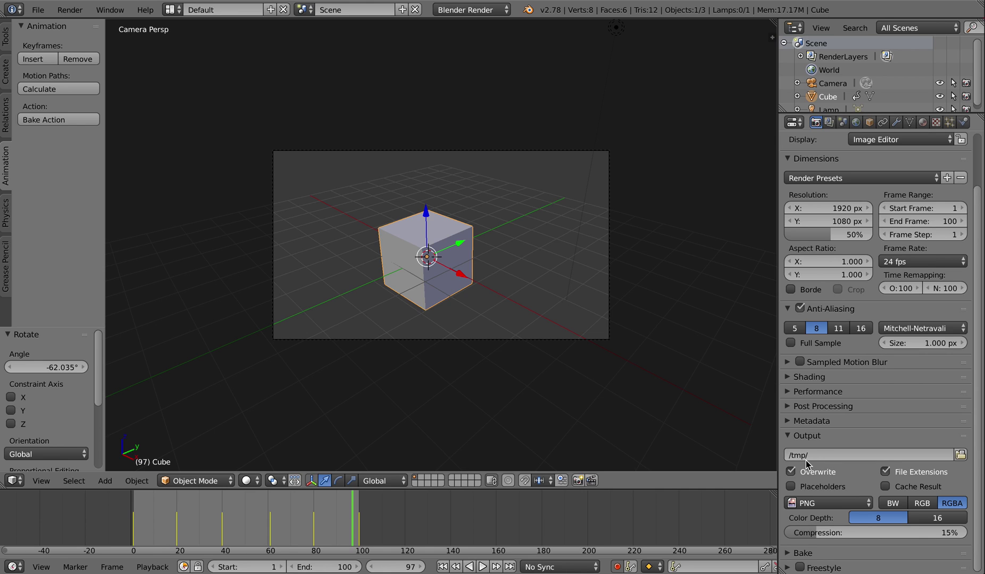
pyautogui.click(961, 455)
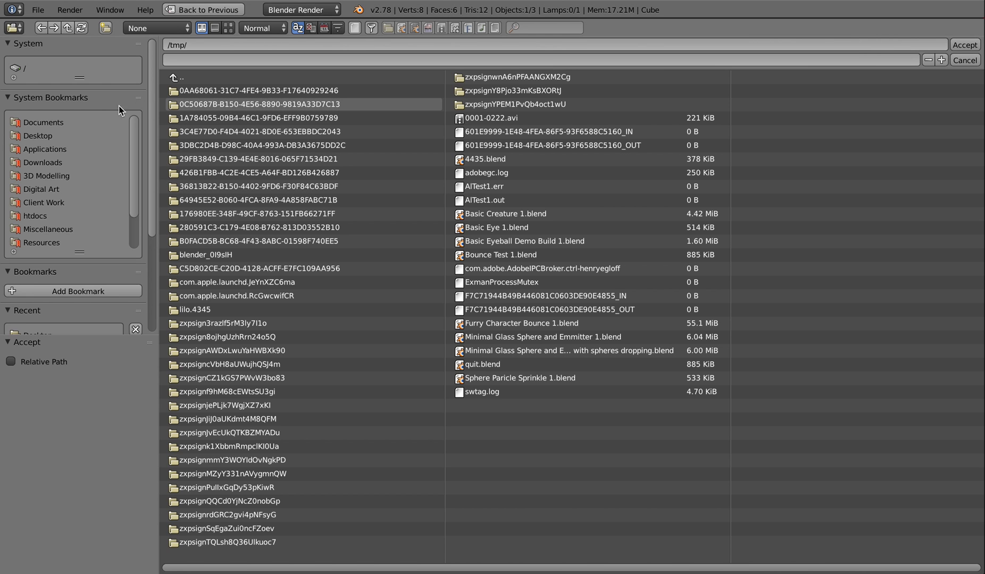
pyautogui.click(41, 137)
pyautogui.click(189, 59)
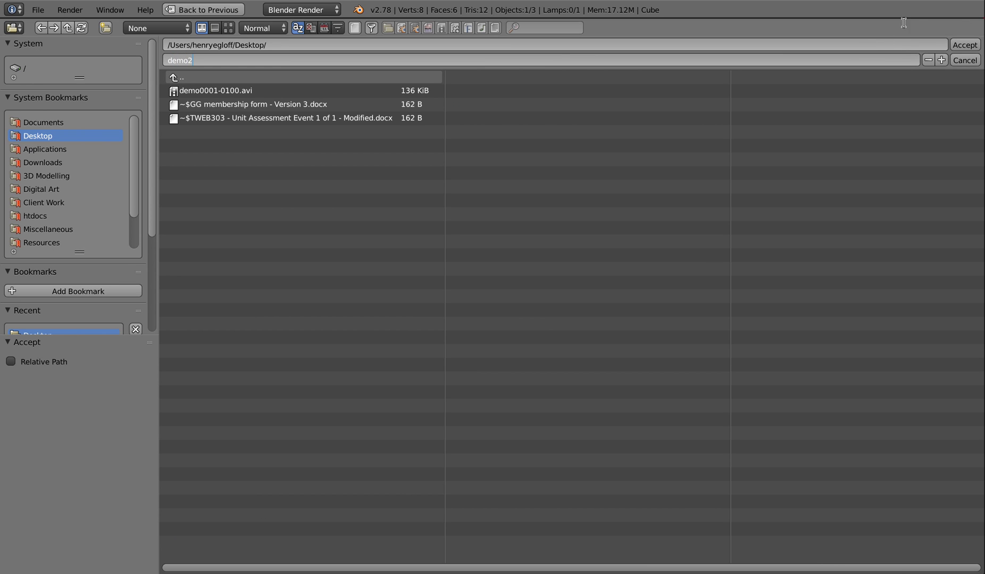
pyautogui.click(969, 44)
pyautogui.click(969, 46)
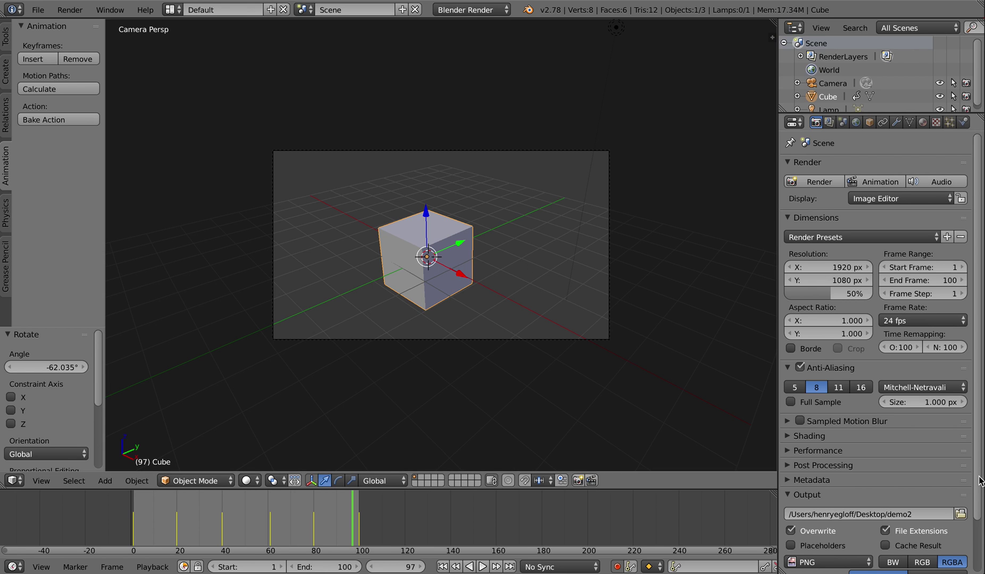
# Set the render output file format to the H.264 movie type and the encoding container format to H.264.
pyautogui.moveTo(979, 489); pyautogui.dragTo(975, 567)
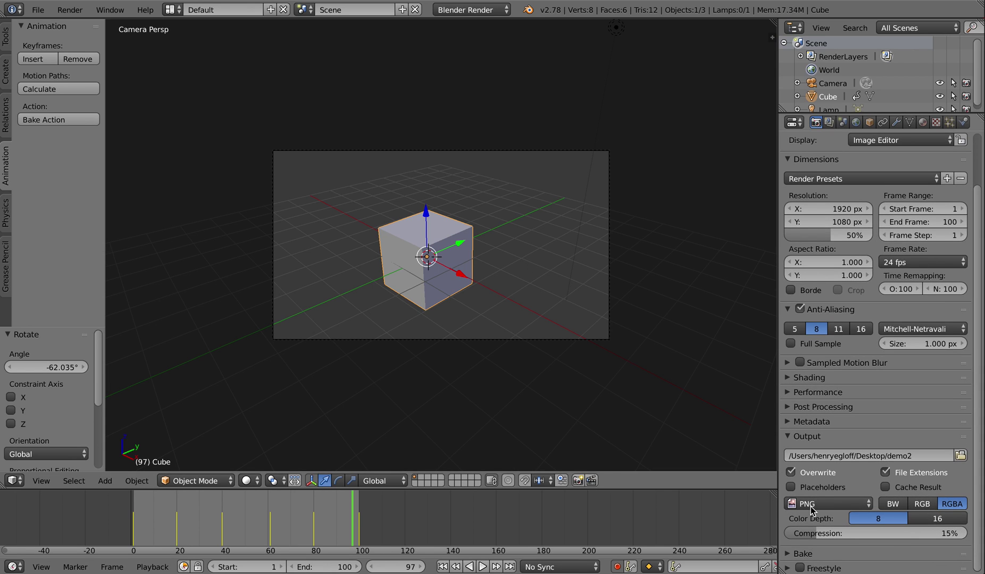
pyautogui.click(827, 506)
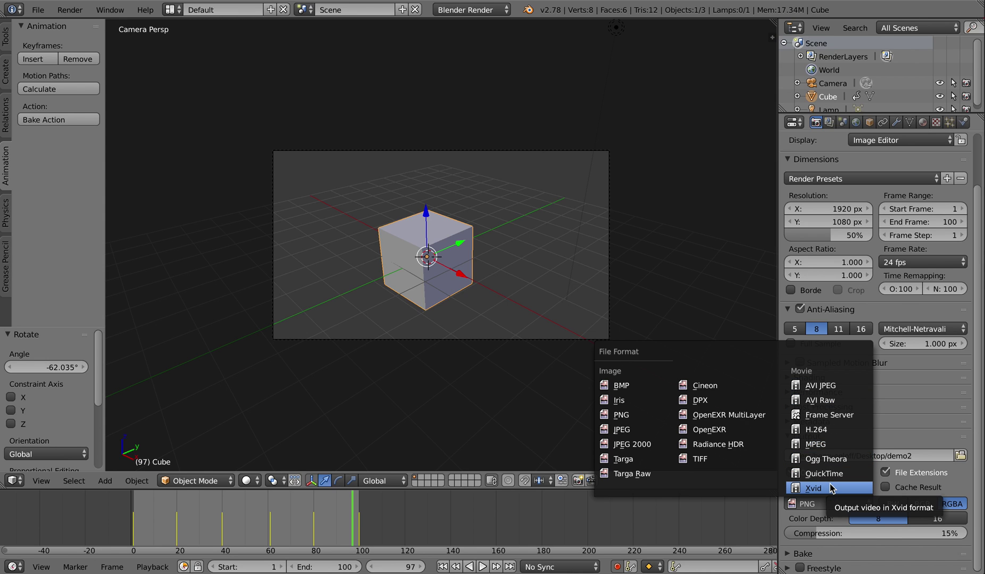
pyautogui.click(827, 432)
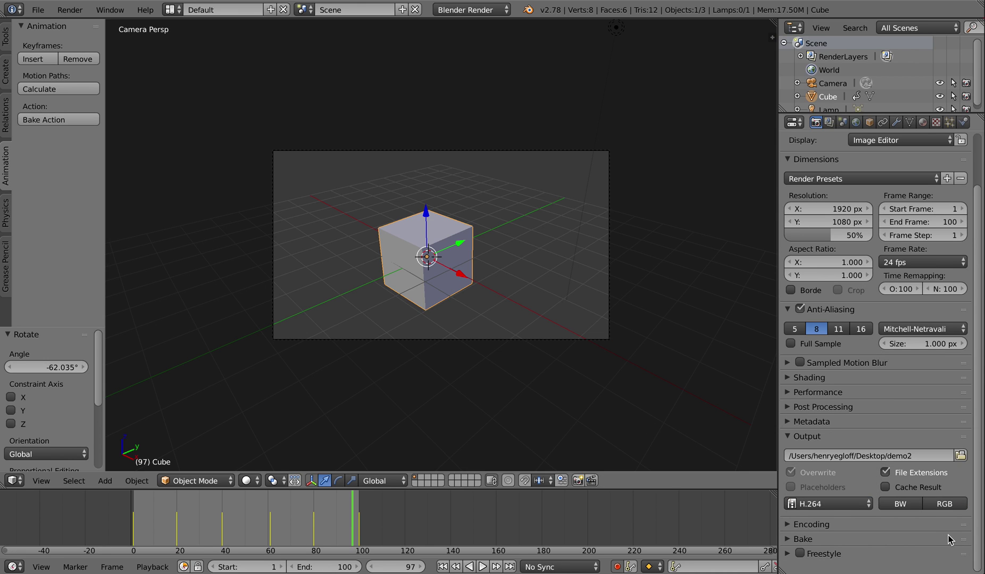
pyautogui.click(924, 528)
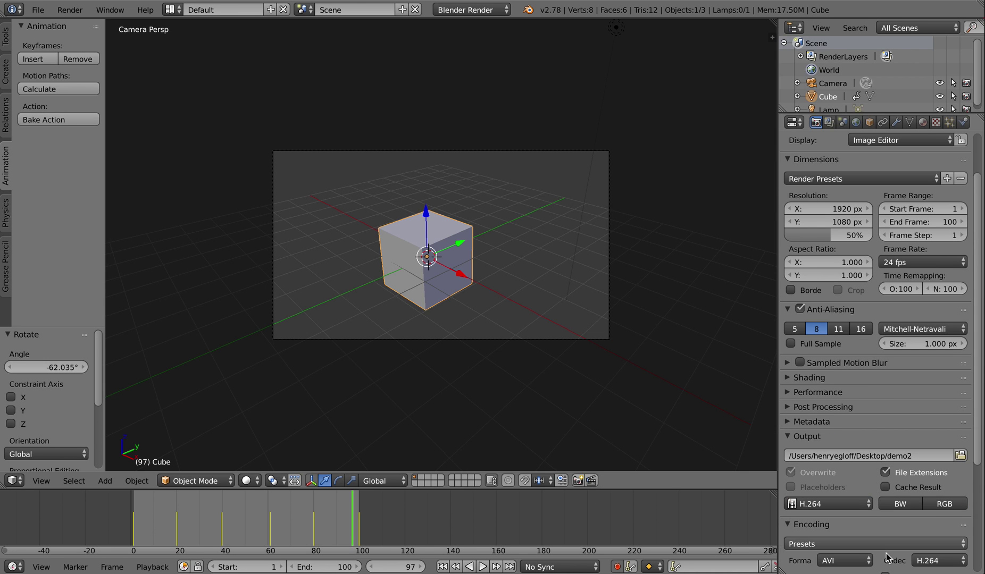
pyautogui.click(859, 561)
pyautogui.click(850, 457)
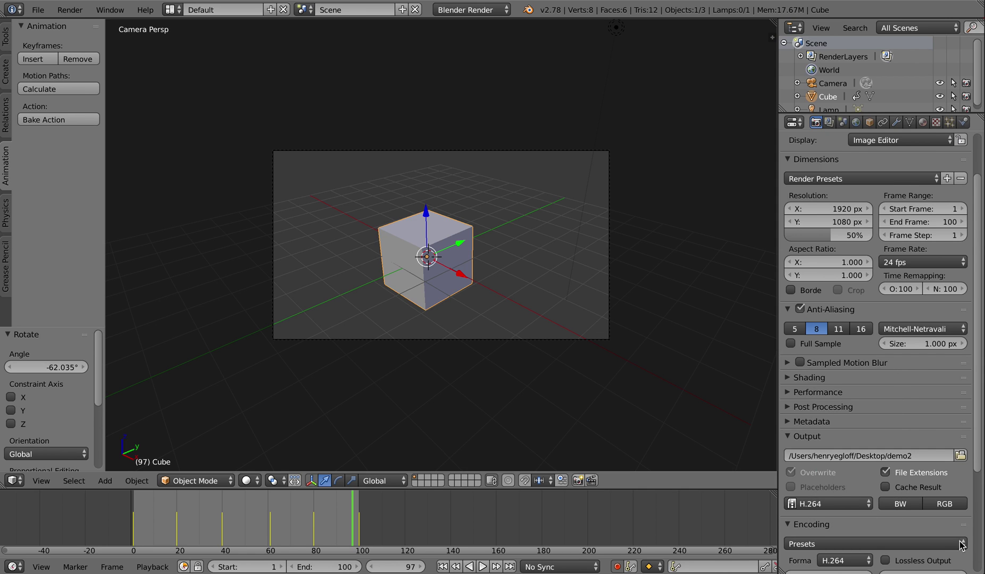
# Review the encoding settings and render the full animation to the output file.
pyautogui.scroll(-2, 893, 539)
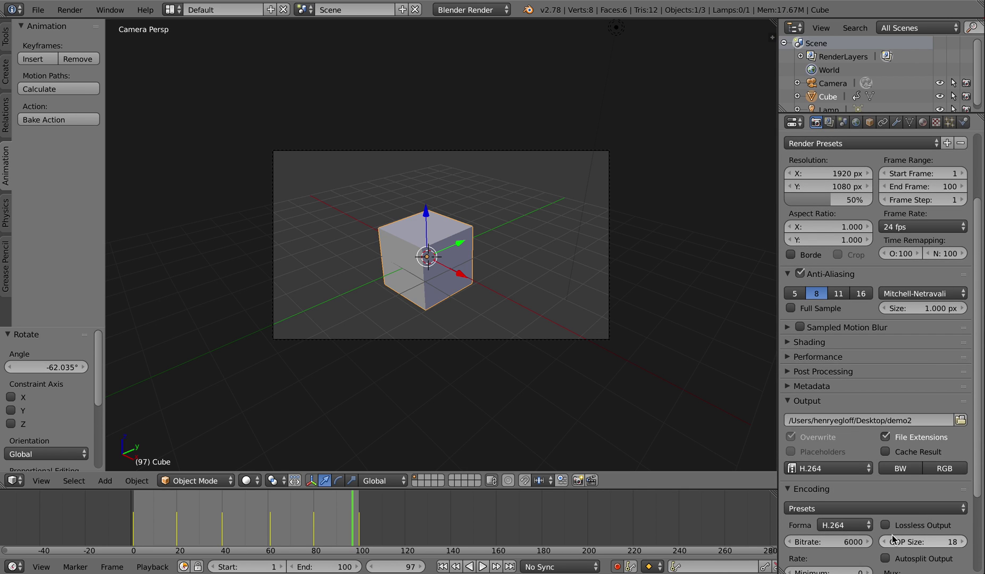
pyautogui.scroll(-6, 894, 538)
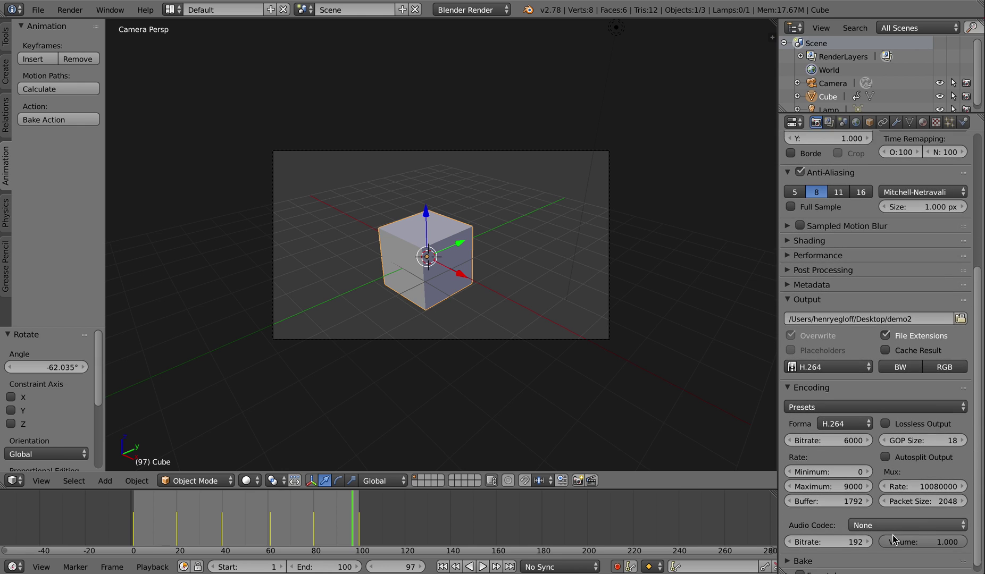
pyautogui.scroll(10, 893, 538)
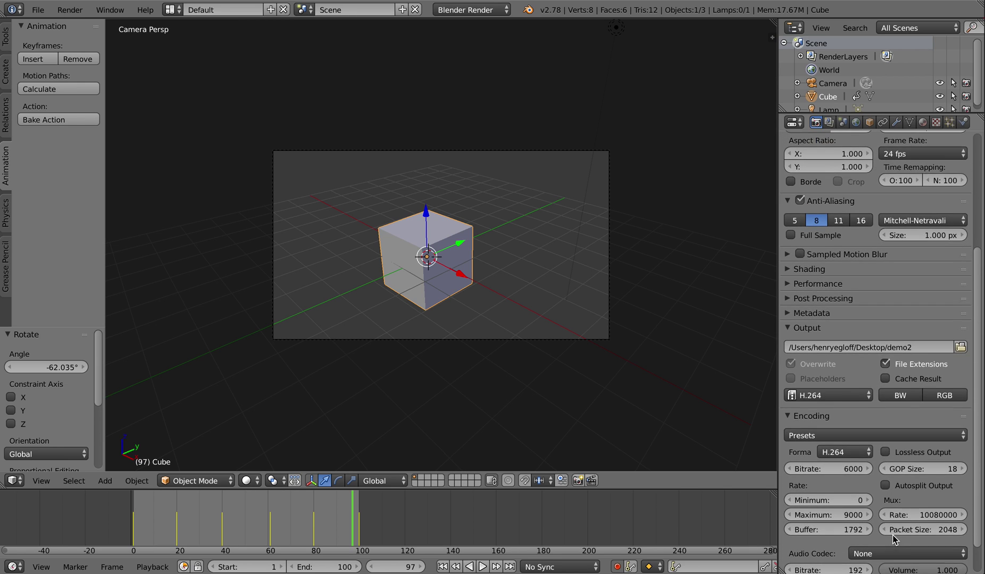
pyautogui.click(73, 14)
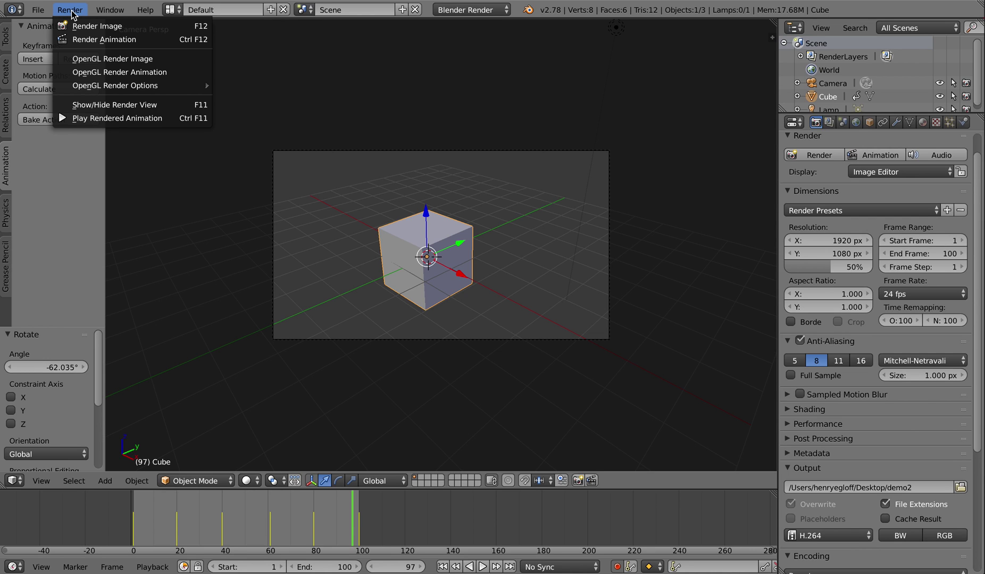
pyautogui.click(78, 41)
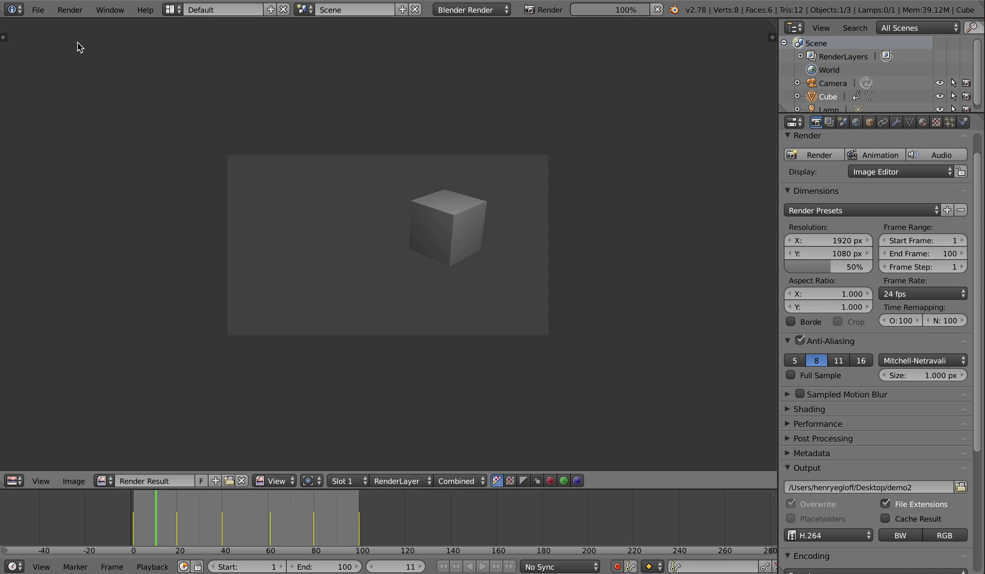